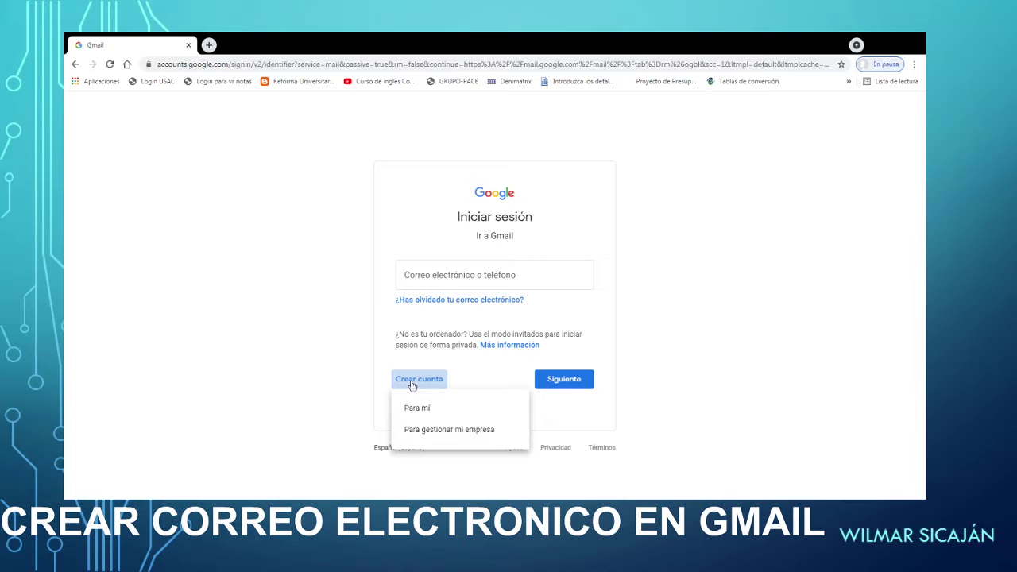
Step: Choose a personal account and enter the first name, surname and a name-based username, which is reported as taken
{"action": "left_click", "coordinate": [421, 411]}
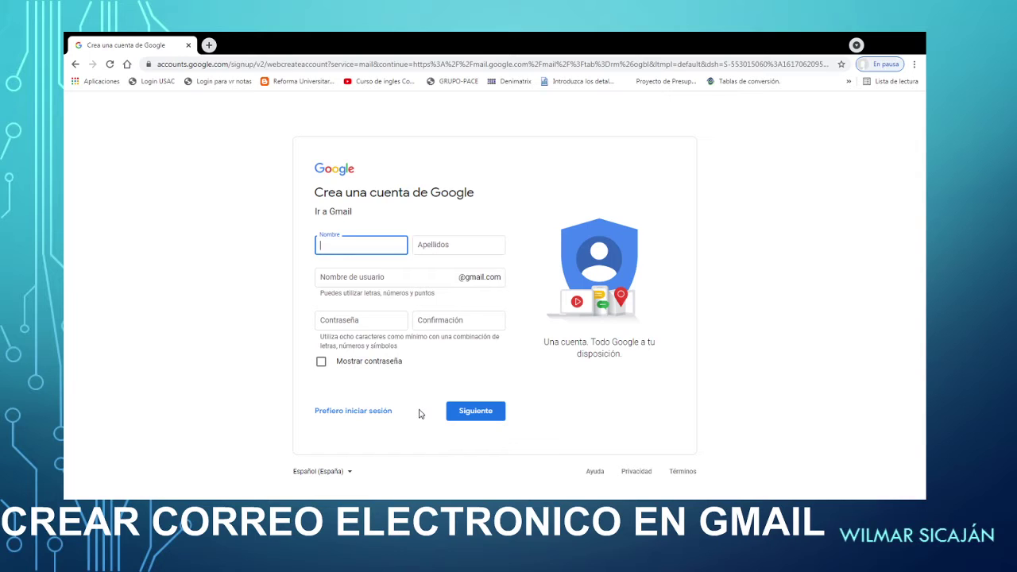
{"action": "key", "text": "Tab"}
{"action": "key", "text": "Tab"}
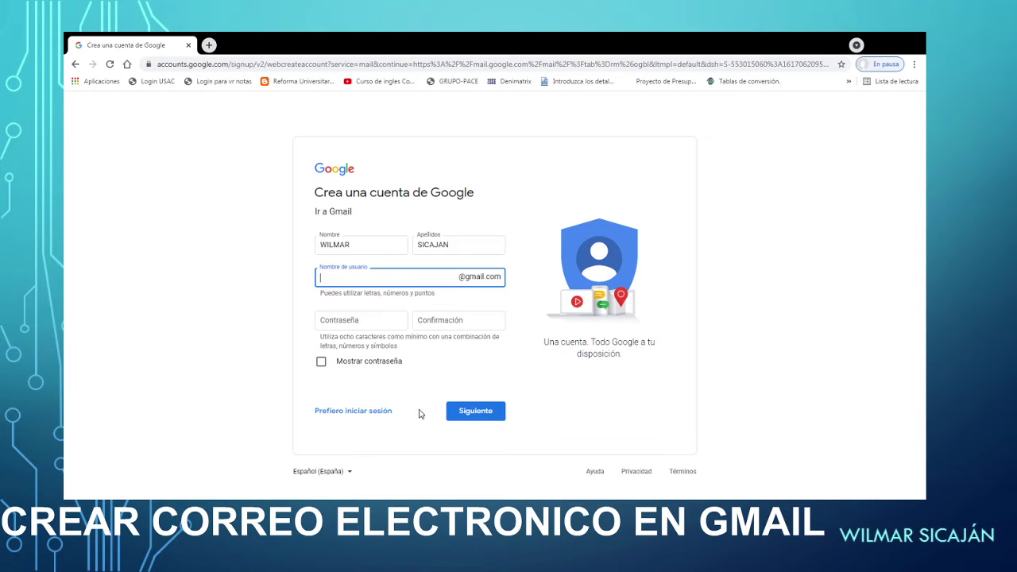
{"action": "key", "text": "Tab"}
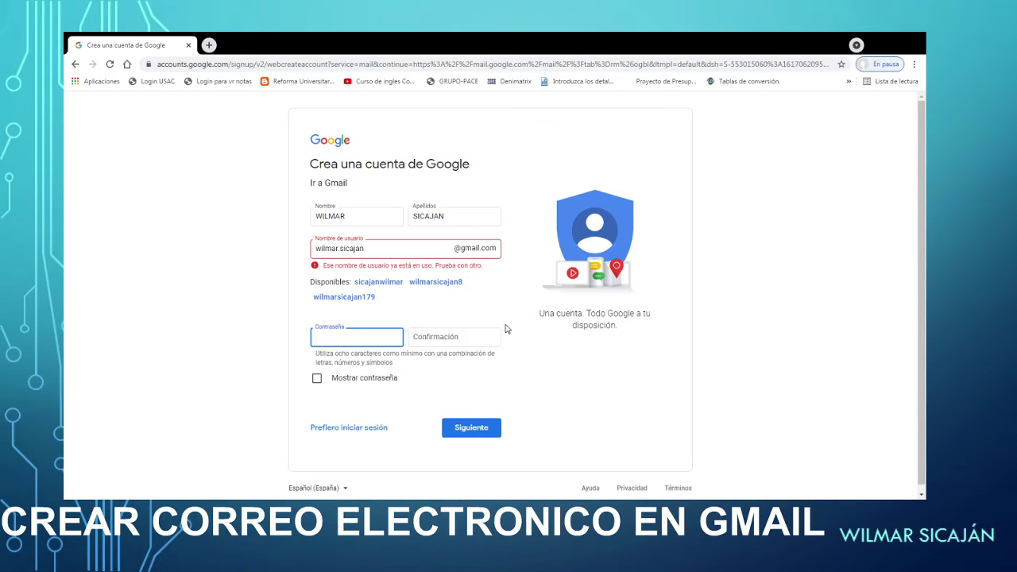
Step: Append 1981 to the requested username so it is accepted as available
{"action": "left_click", "coordinate": [395, 248]}
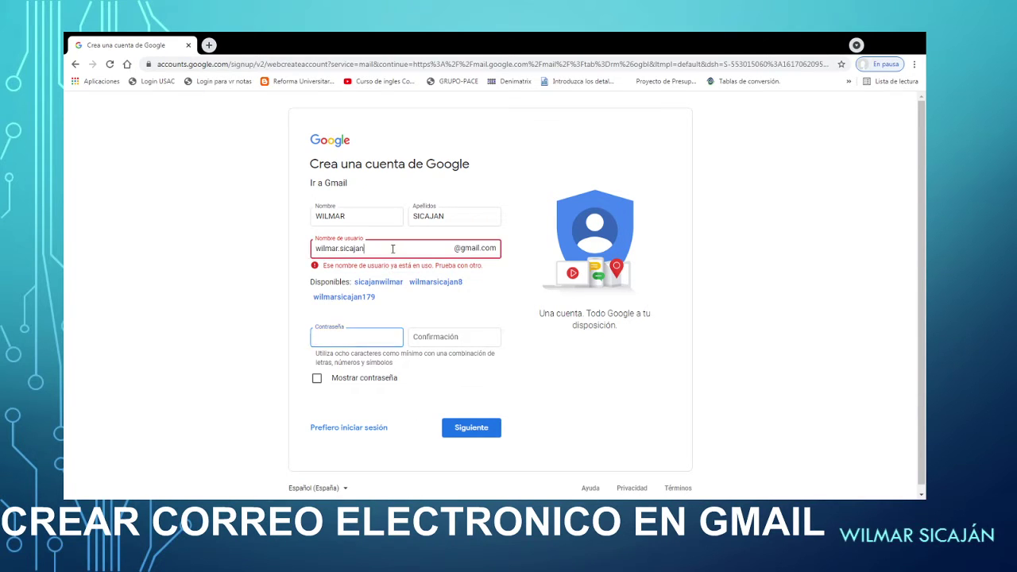
{"action": "type", "text": "81"}
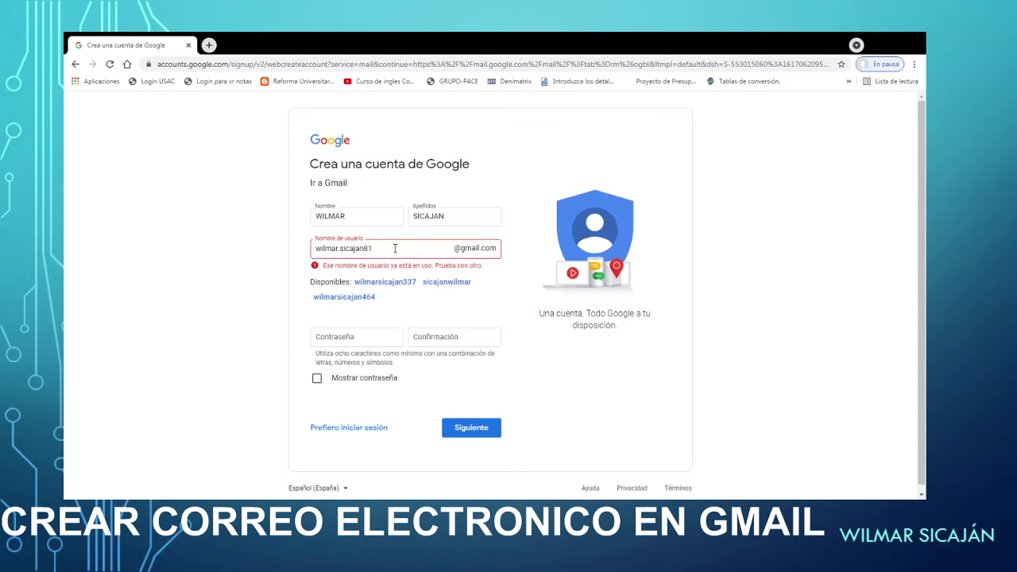
{"action": "left_click", "coordinate": [395, 248]}
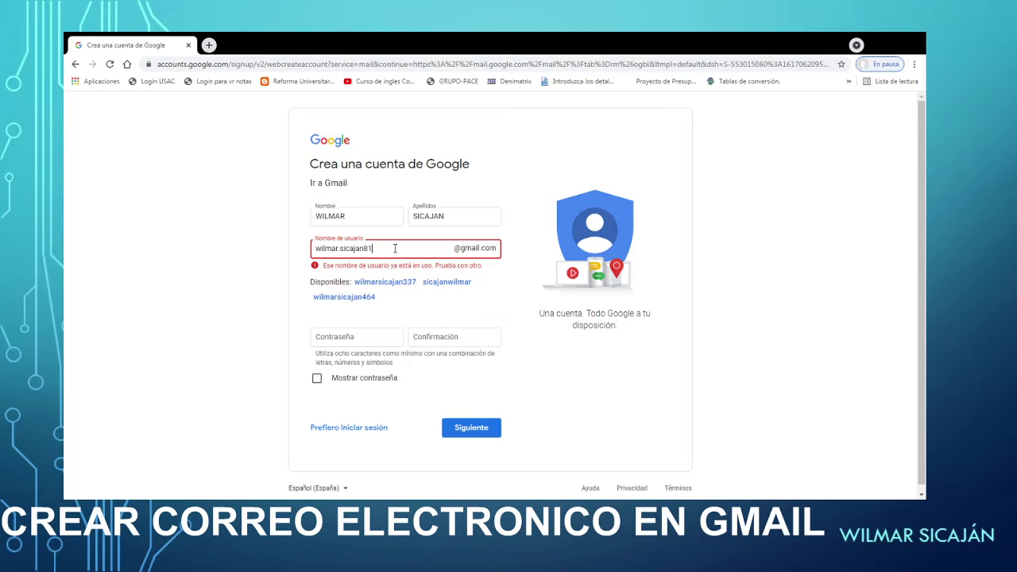
{"action": "key", "text": "BackSpace"}
{"action": "key", "text": "BackSpace"}
{"action": "type", "text": "1981"}
{"action": "key", "text": "Tab"}
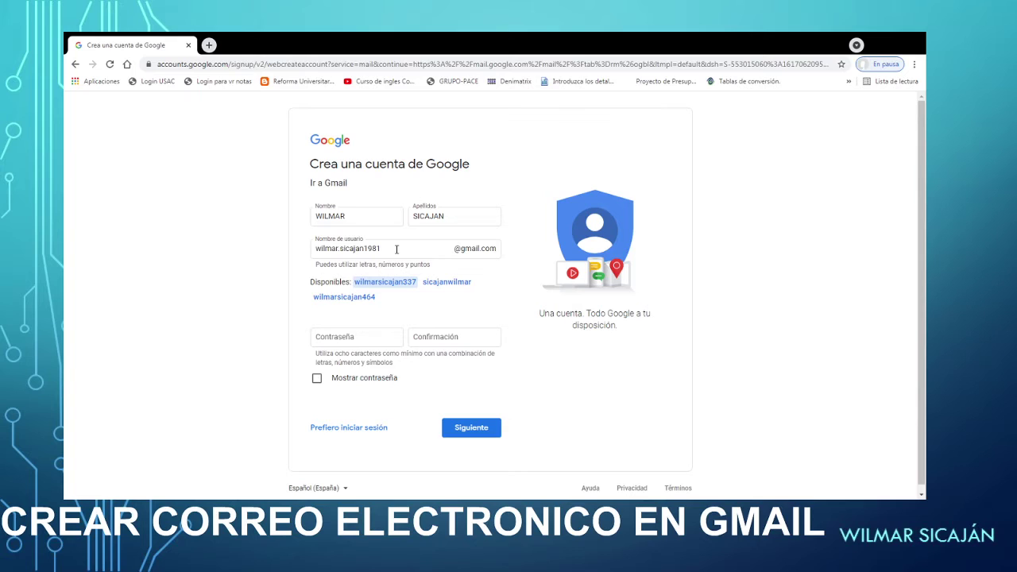
Step: Enter the account password in 'Contraseña' and 'Confirmación', then submit with 'Siguiente'
{"action": "left_click", "coordinate": [389, 333]}
{"action": "type", "text": "a*********"}
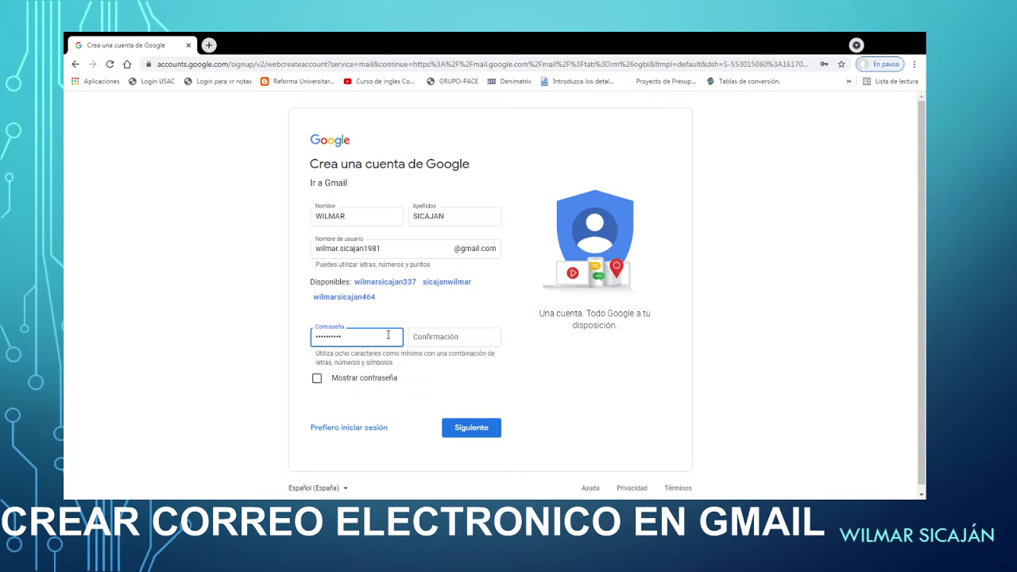
{"action": "left_click", "coordinate": [423, 336]}
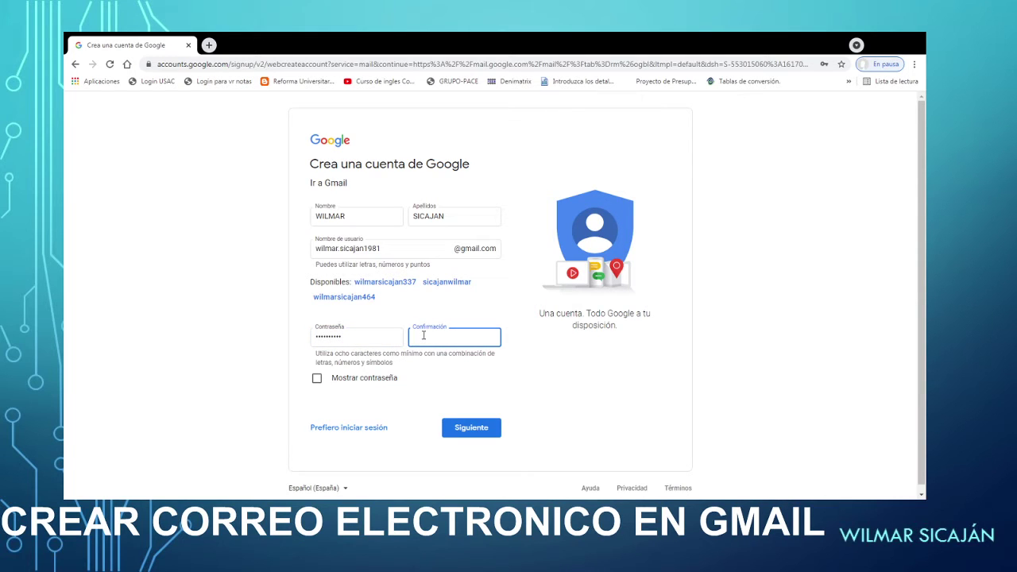
{"action": "type", "text": "**********"}
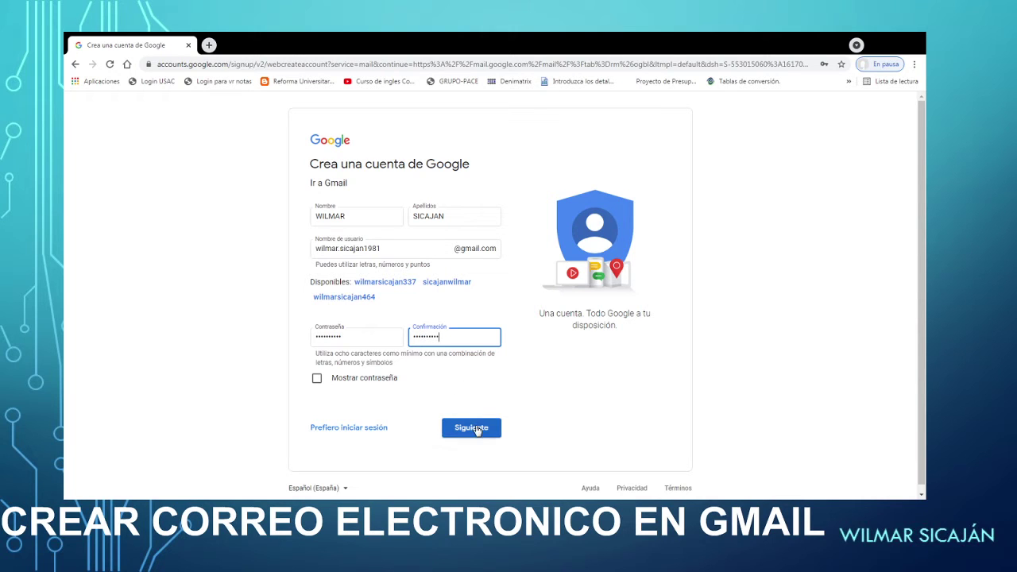
{"action": "left_click", "coordinate": [477, 430]}
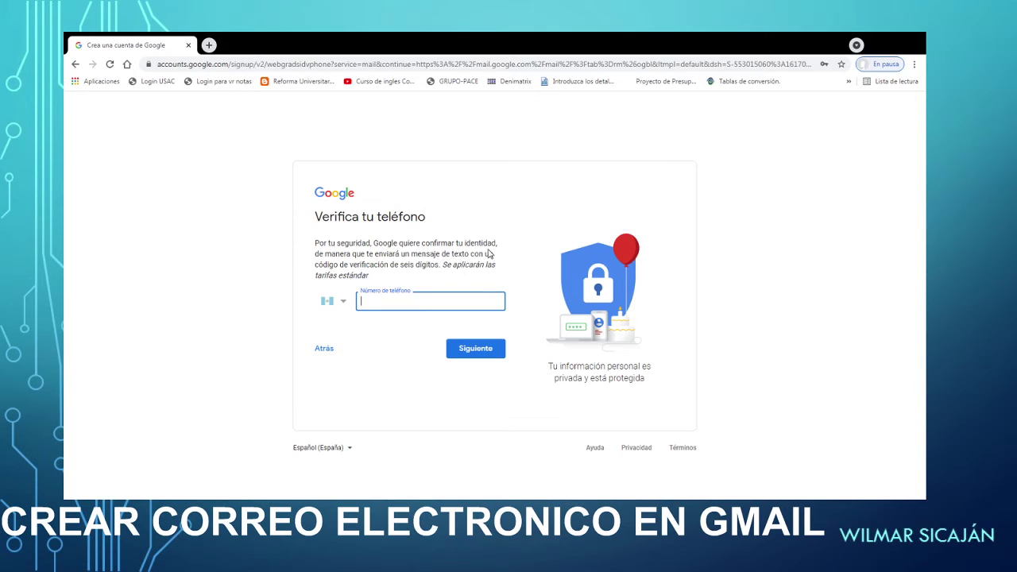
Step: Enter the phone number, then submit the six-digit SMS verification code
{"action": "type", "text": "44326661"}
{"action": "left_click", "coordinate": [475, 351]}
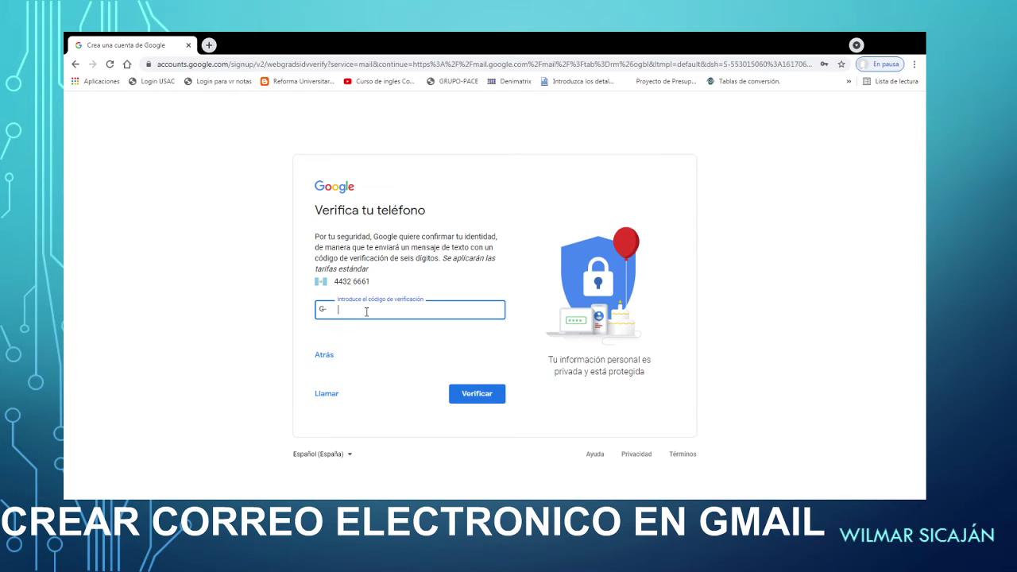
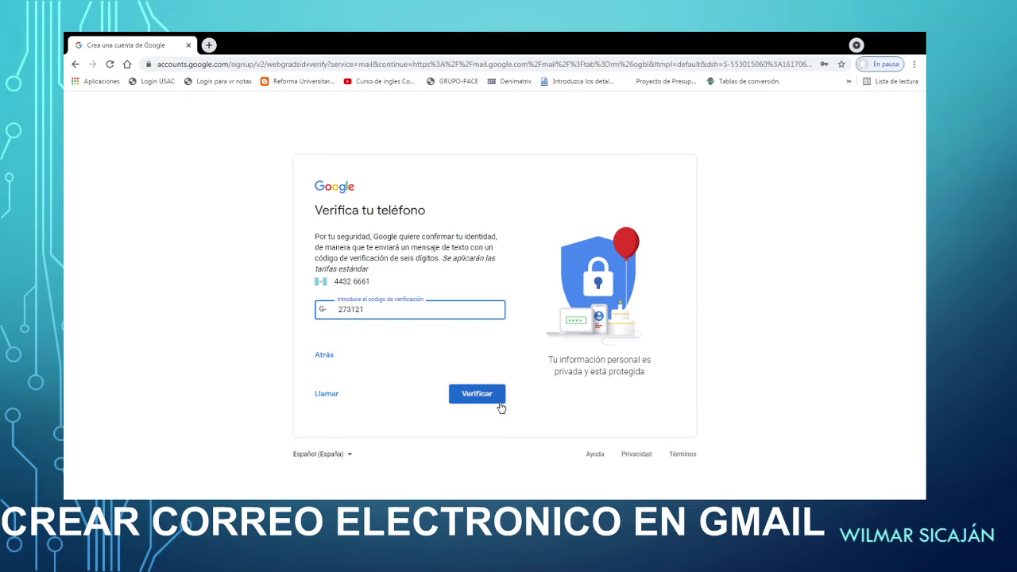
{"action": "left_click", "coordinate": [485, 395]}
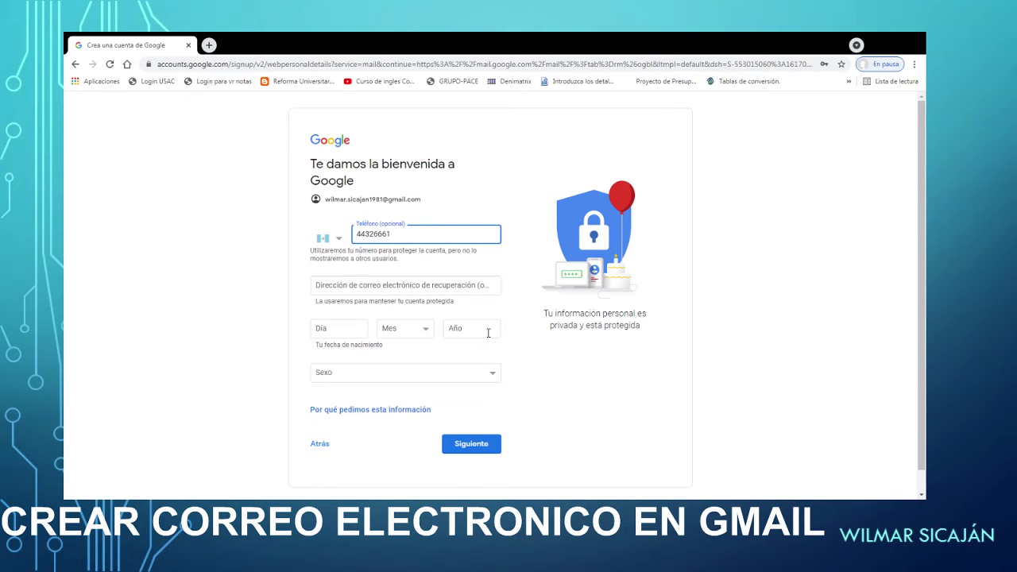
{"action": "left_click", "coordinate": [327, 279]}
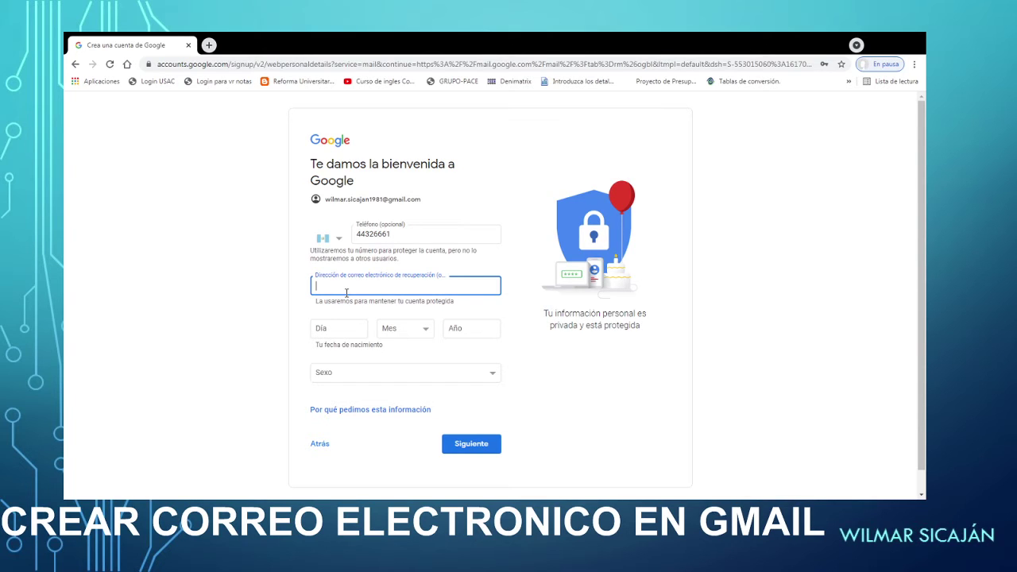
{"action": "left_click", "coordinate": [346, 326]}
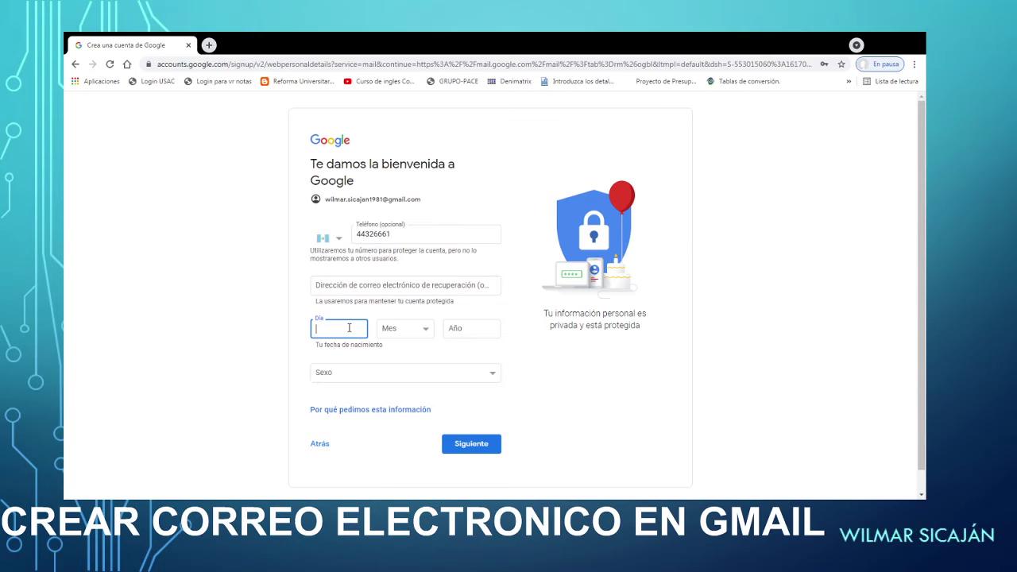
{"action": "type", "text": "28"}
{"action": "left_click", "coordinate": [407, 336]}
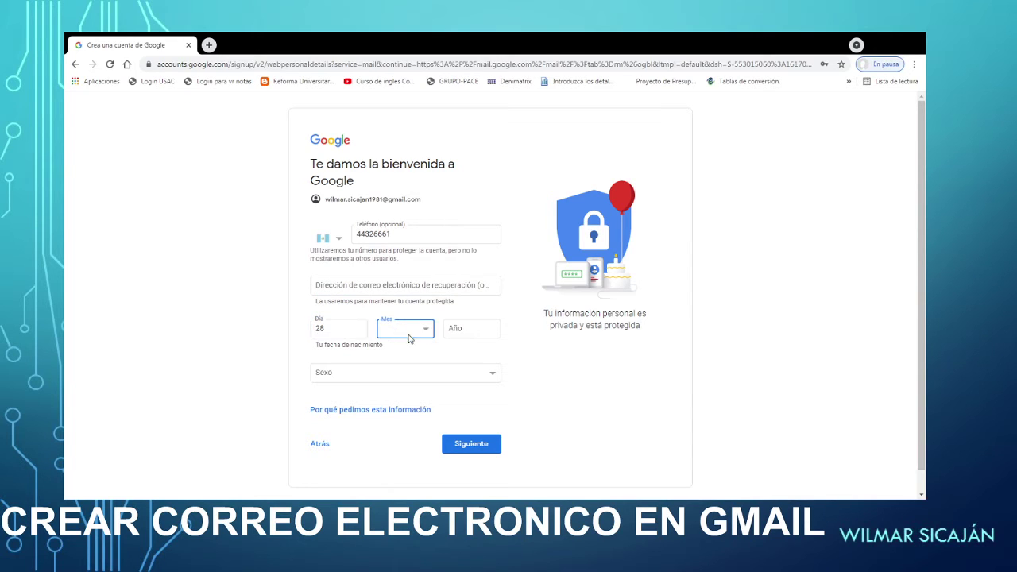
{"action": "key", "text": "Down"}
{"action": "key", "text": "Down"}
{"action": "key", "text": "Down"}
{"action": "key", "text": "Down"}
{"action": "key", "text": "Down"}
{"action": "key", "text": "Down"}
{"action": "key", "text": "Down"}
{"action": "left_click", "coordinate": [461, 325]}
{"action": "type", "text": "1981"}
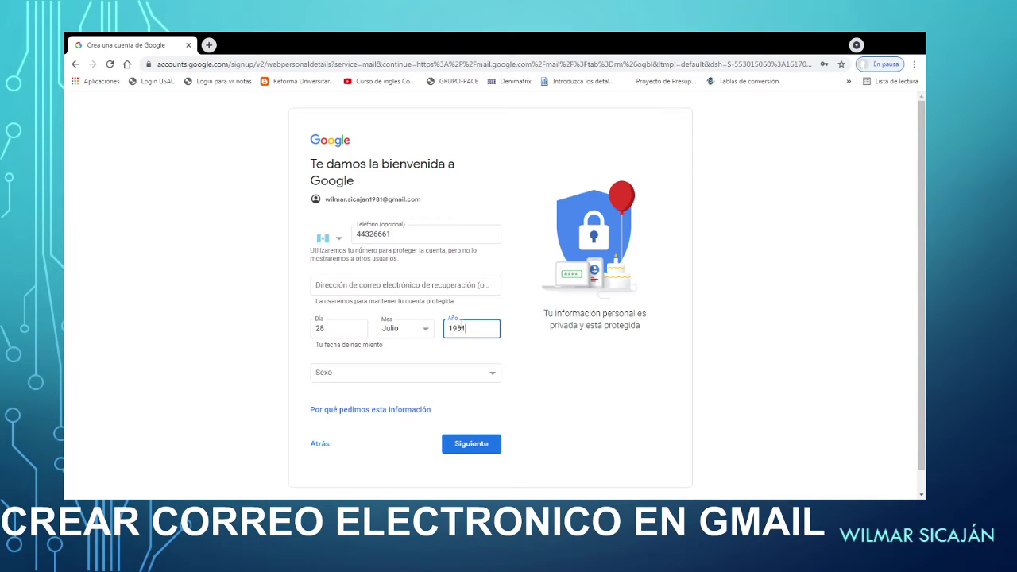
{"action": "key", "text": "Tab"}
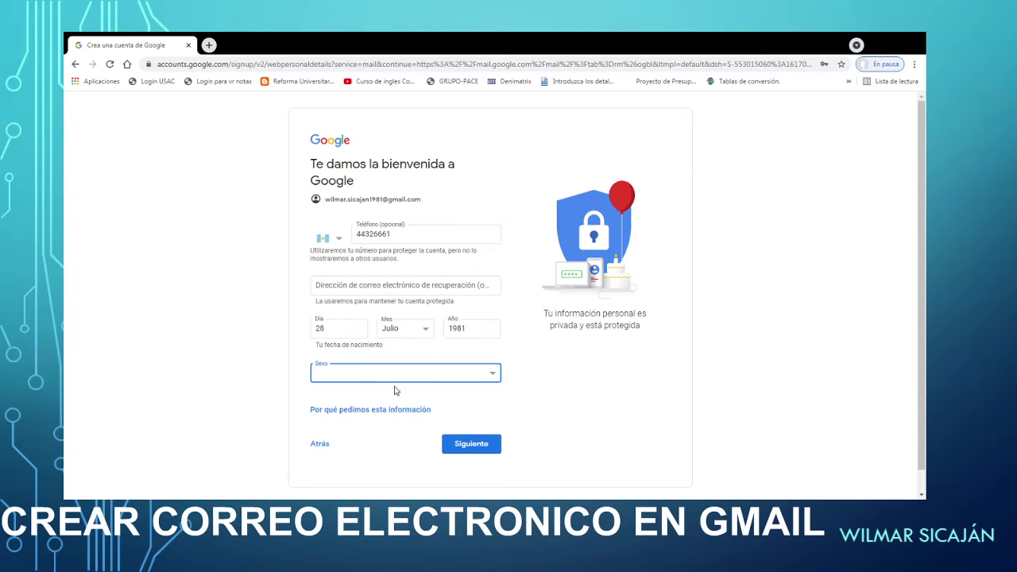
{"action": "key", "text": "Down"}
{"action": "key", "text": "Down"}
{"action": "left_click", "coordinate": [469, 444]}
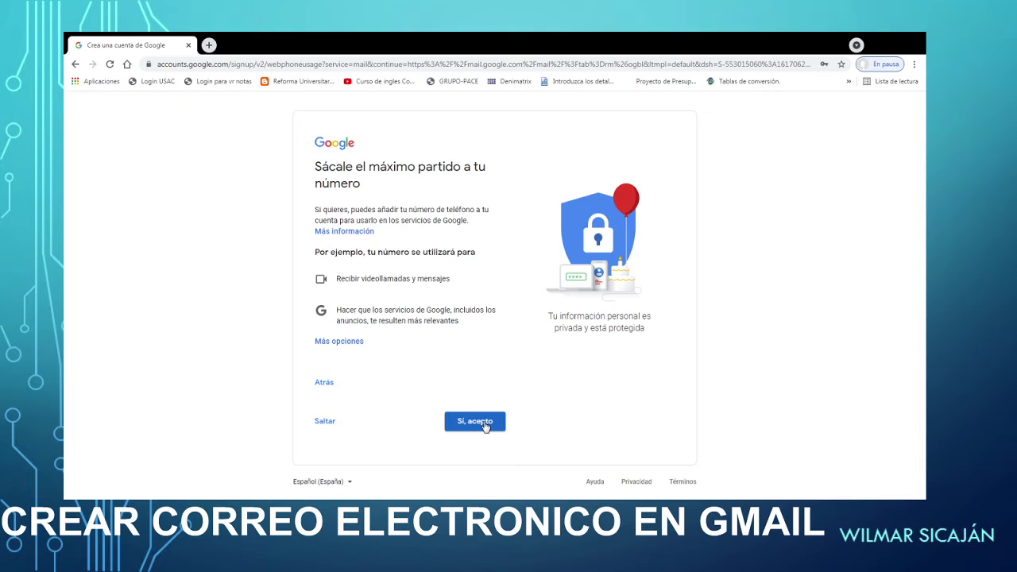
Step: Accept 'Sí, acepto' for phone-number uses, then 'Acepto' for the privacy terms
{"action": "left_click", "coordinate": [485, 426]}
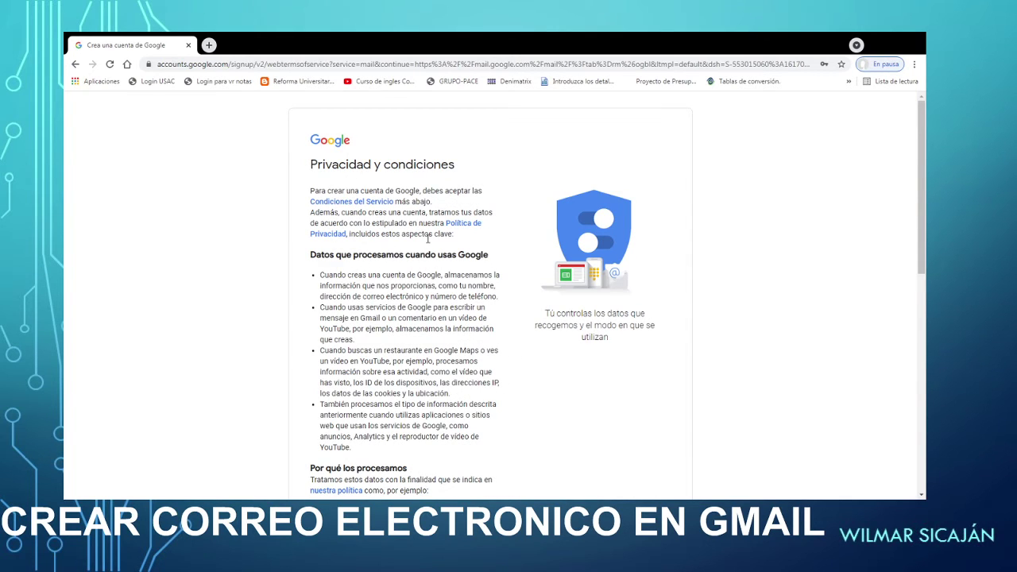
{"action": "scroll", "coordinate": [429, 276], "scroll_direction": "down", "scroll_amount": 3}
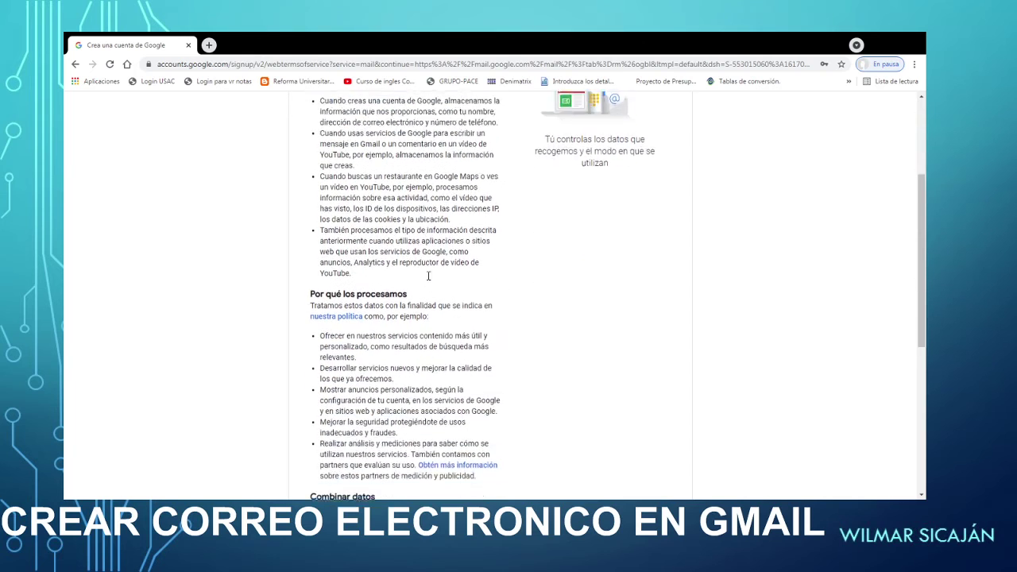
{"action": "scroll", "coordinate": [429, 276], "scroll_direction": "down", "scroll_amount": 2}
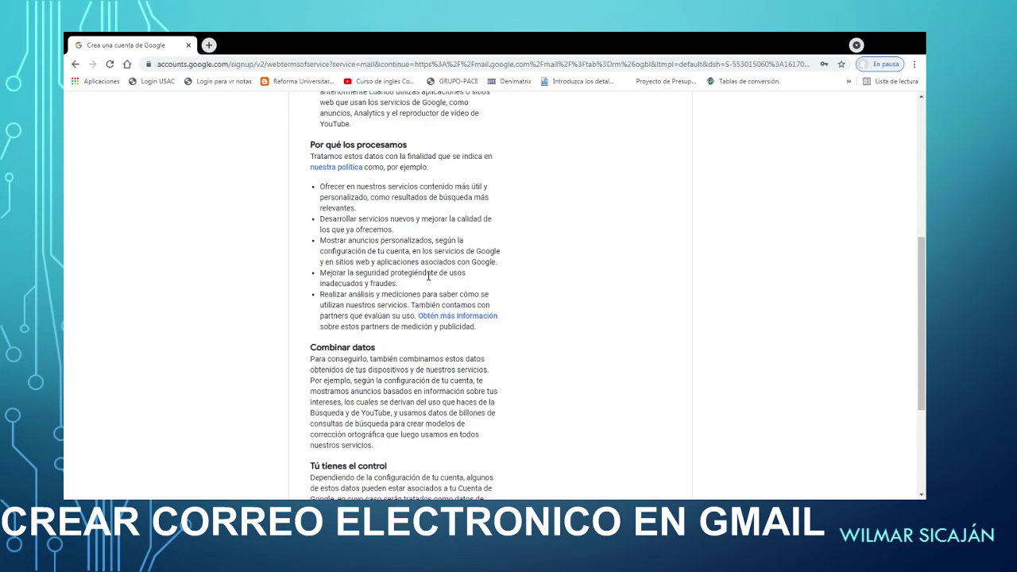
{"action": "scroll", "coordinate": [428, 275], "scroll_direction": "down", "scroll_amount": 3}
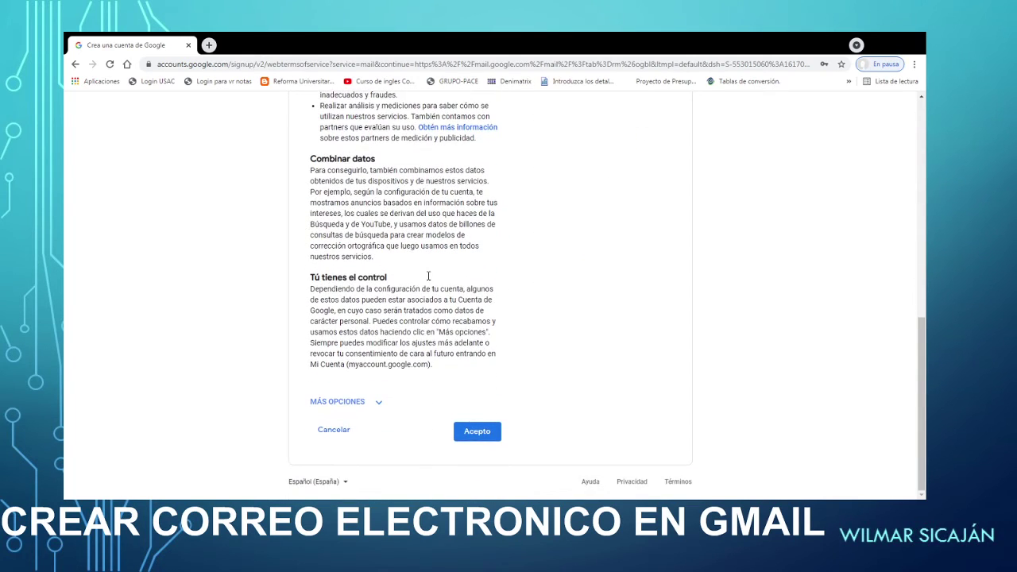
{"action": "left_click", "coordinate": [474, 438]}
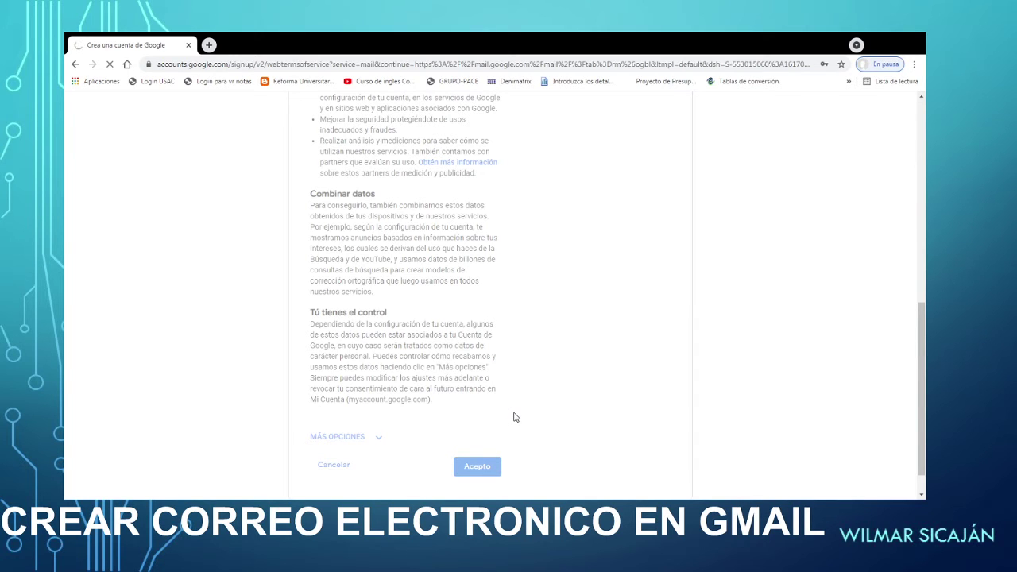
{"action": "scroll", "coordinate": [513, 417], "scroll_direction": "up", "scroll_amount": 2}
{"action": "scroll", "coordinate": [513, 417], "scroll_direction": "up", "scroll_amount": 3}
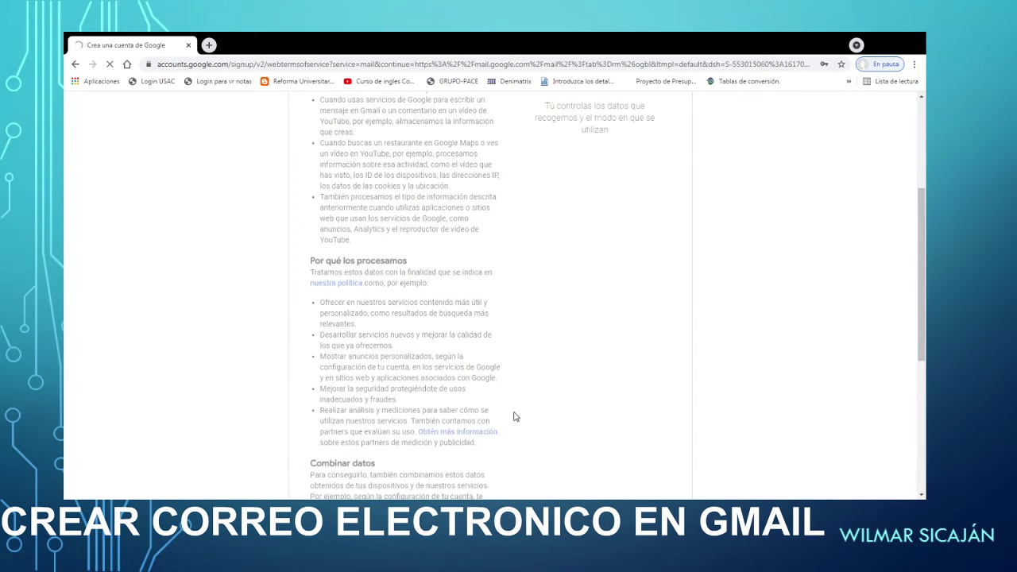
{"action": "scroll", "coordinate": [513, 417], "scroll_direction": "up", "scroll_amount": 3}
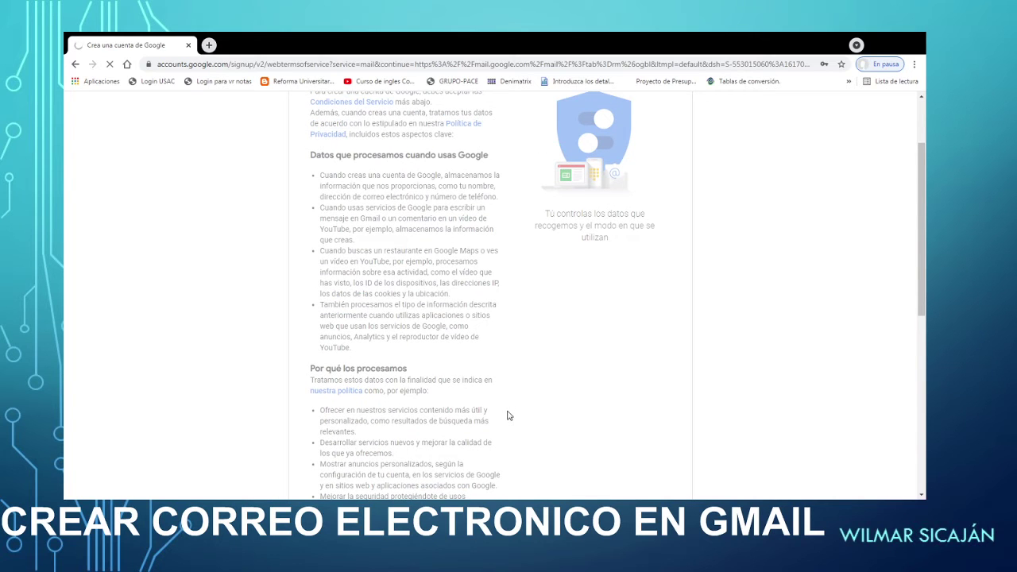